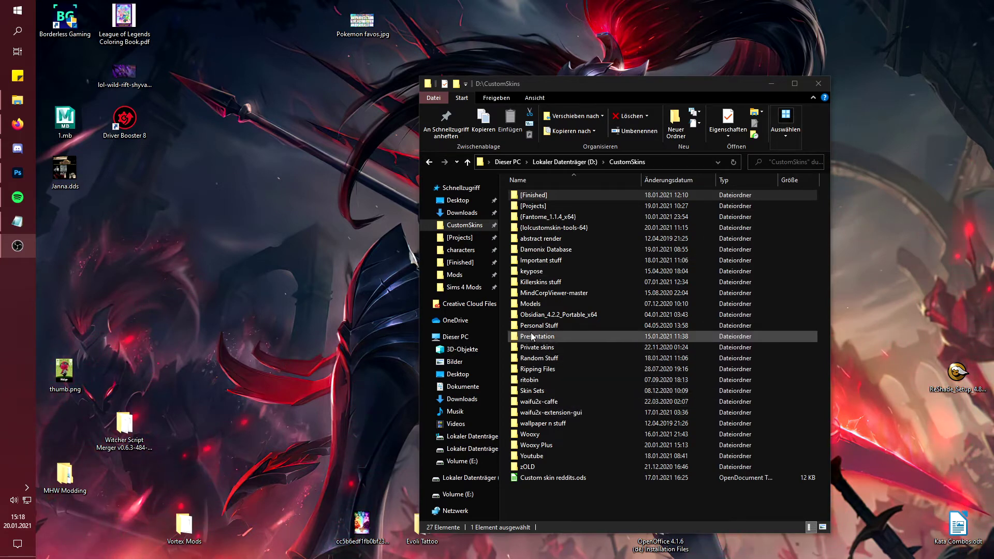
Start Obsidian.exe from the Obsidian_4.2.2_Portable_x64 folder and bring up its Open dialog on the Champions folder.
double_click(544, 315)
double_click(532, 239)
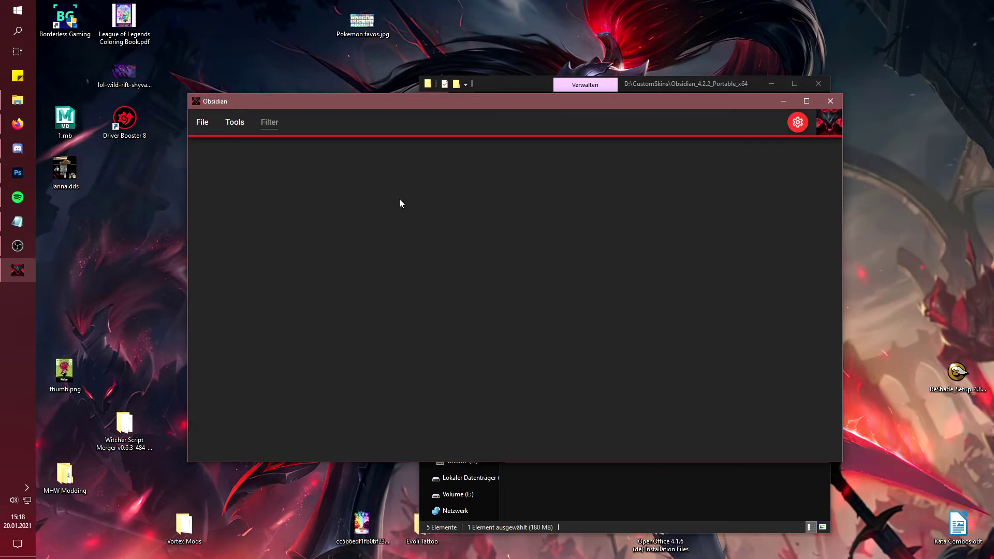
left_click(202, 122)
left_click(155, 149)
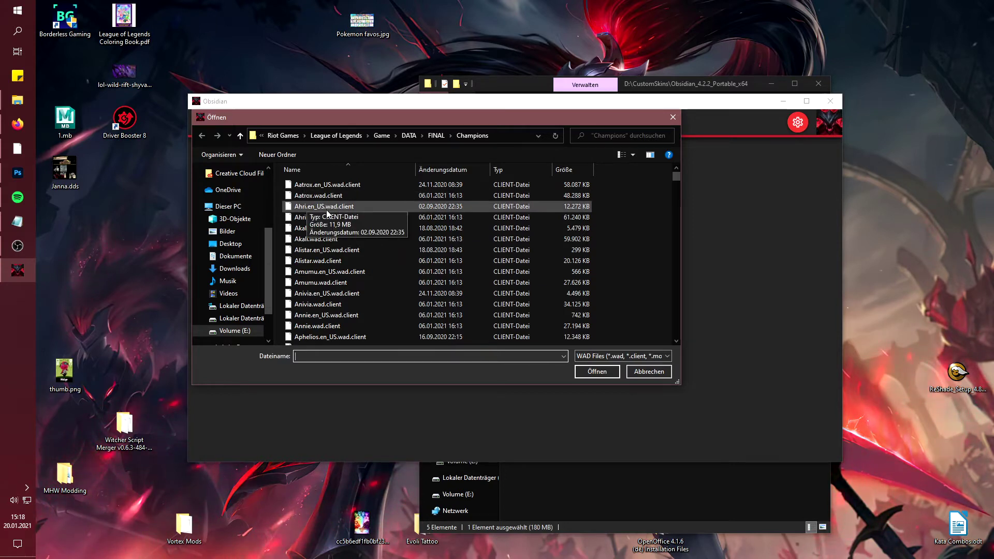
Load Ahri.wad.client and expand its data folder to browse the ahri_skins .bin files.
double_click(316, 216)
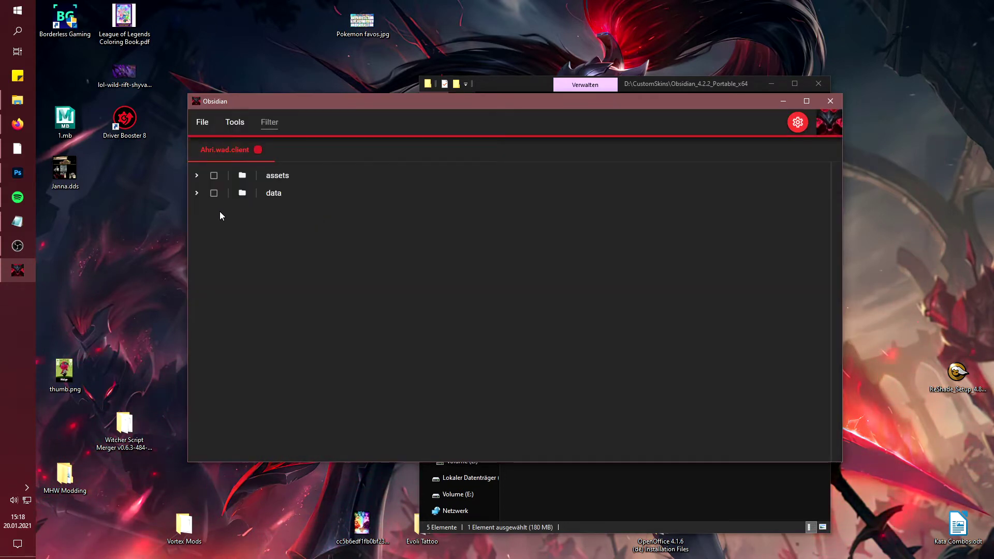
left_click(196, 193)
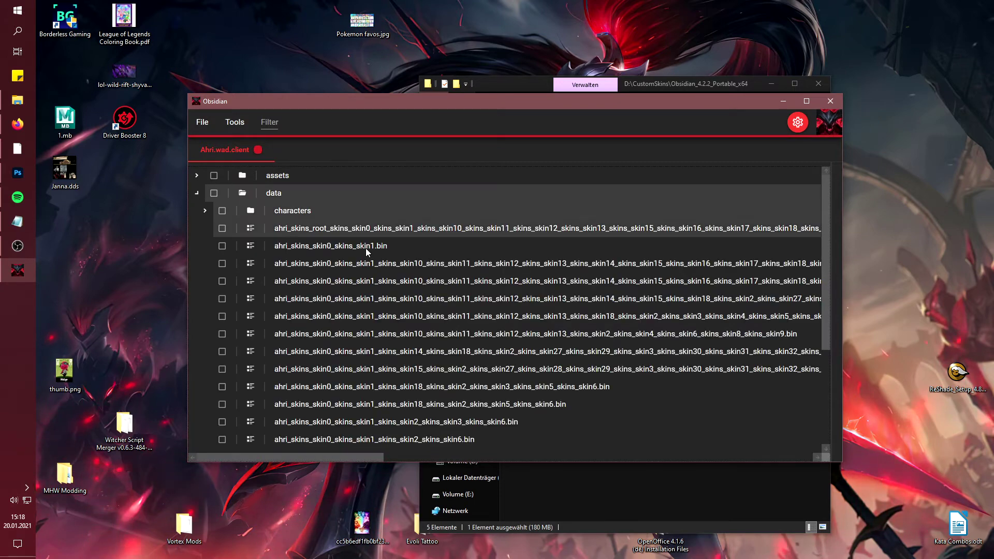
scroll(497, 259, "down", 5)
scroll(485, 409, "up", 5)
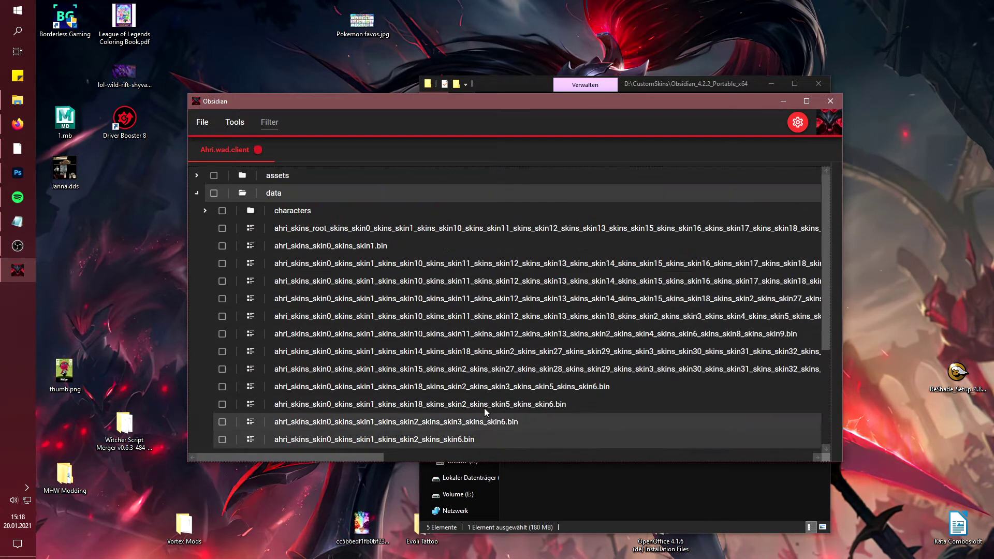
scroll(485, 412, "down", 3)
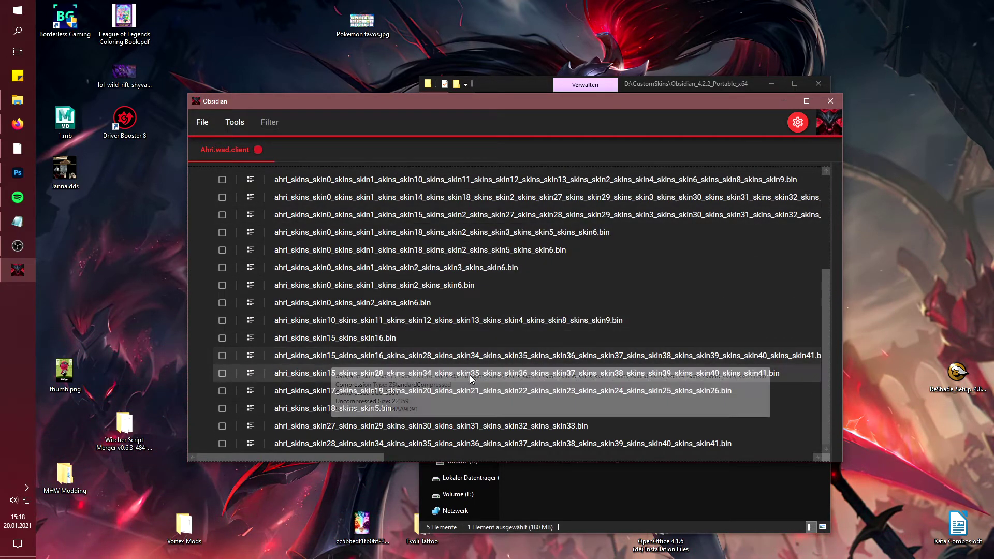
scroll(471, 380, "up", 3)
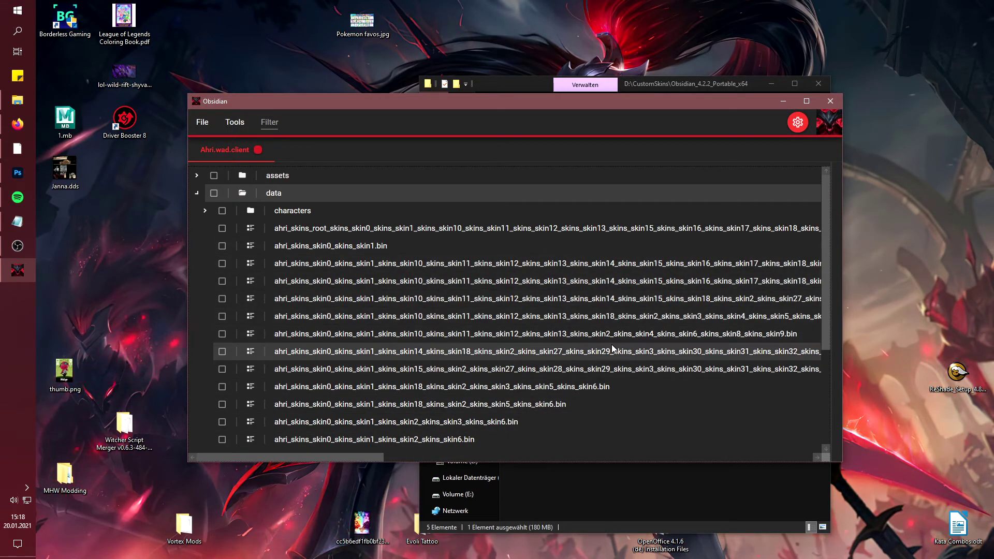
left_click(206, 120)
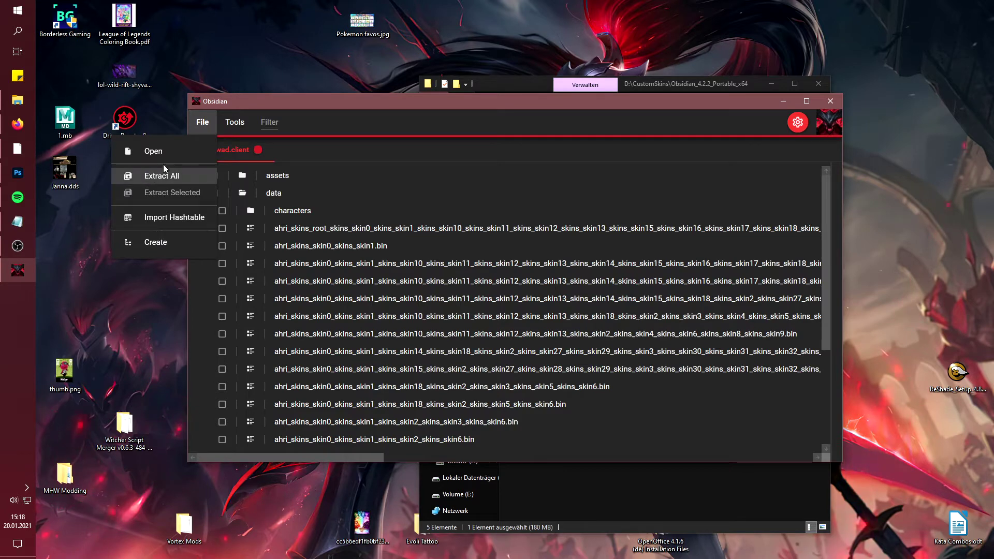
Extract all of Ahri.wad.client into the Downloads folder.
left_click(165, 173)
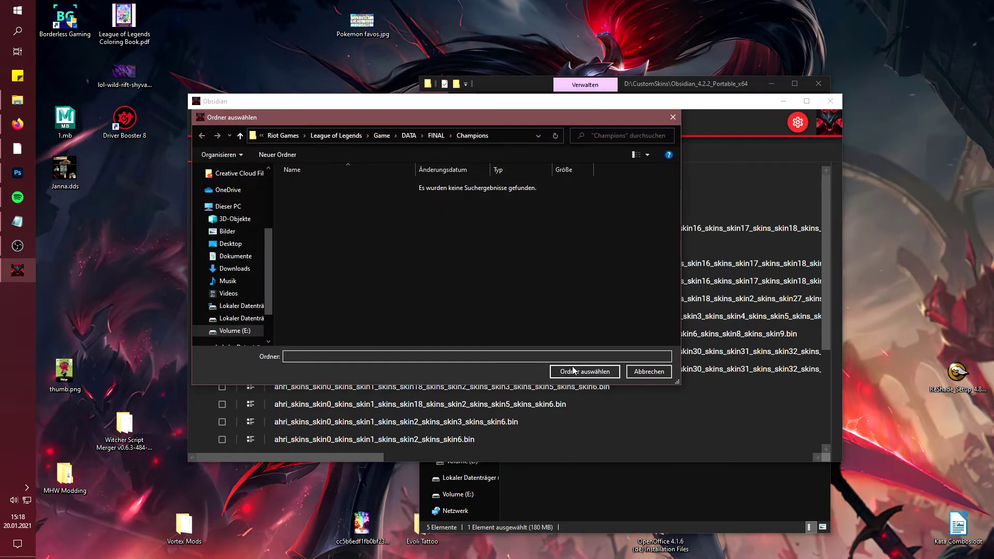
left_click(260, 269)
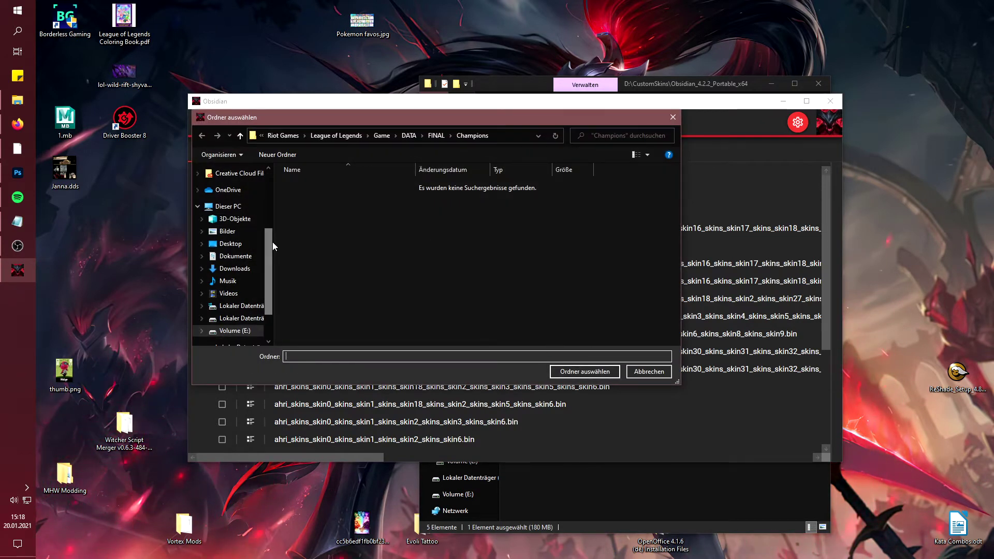
left_click(573, 371)
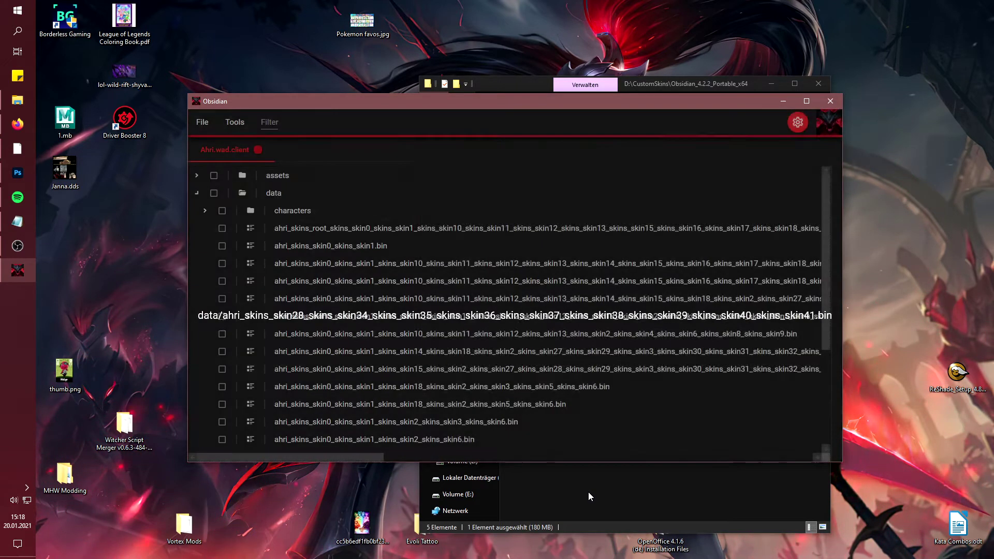
left_click(588, 492)
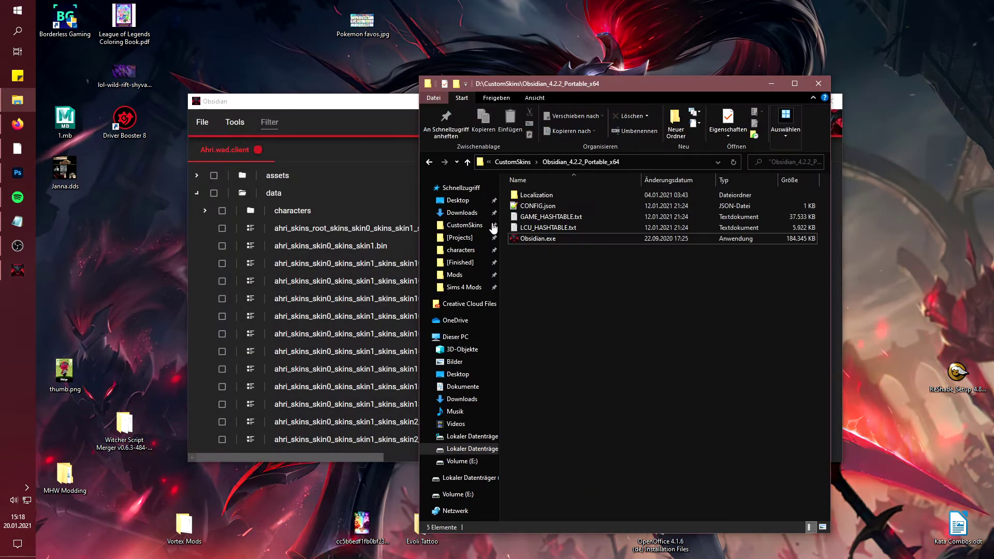
Open OBSIDIAN_PACKED_MAPPING.txt from the Downloads folder in Notepad.
left_click(461, 213)
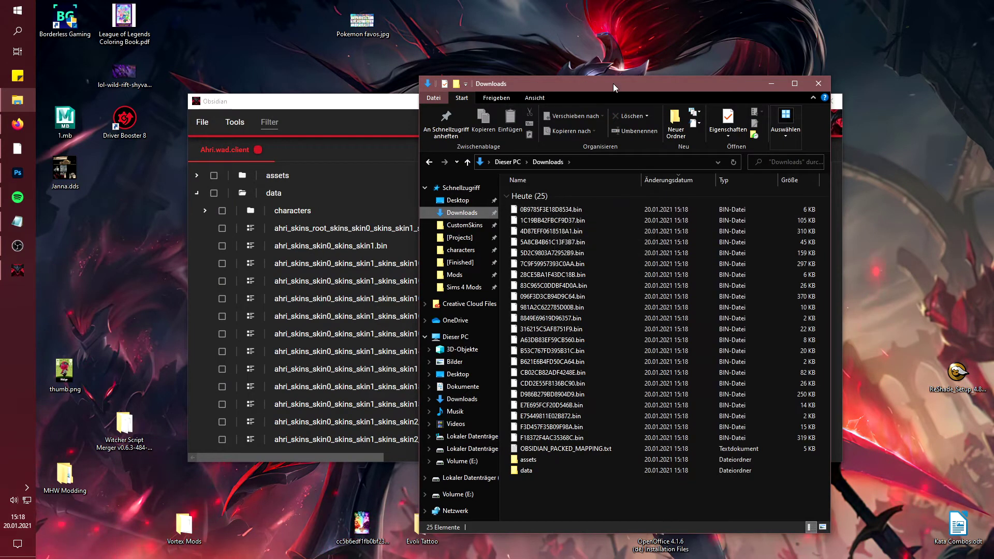
left_click_drag(622, 85, 725, 38)
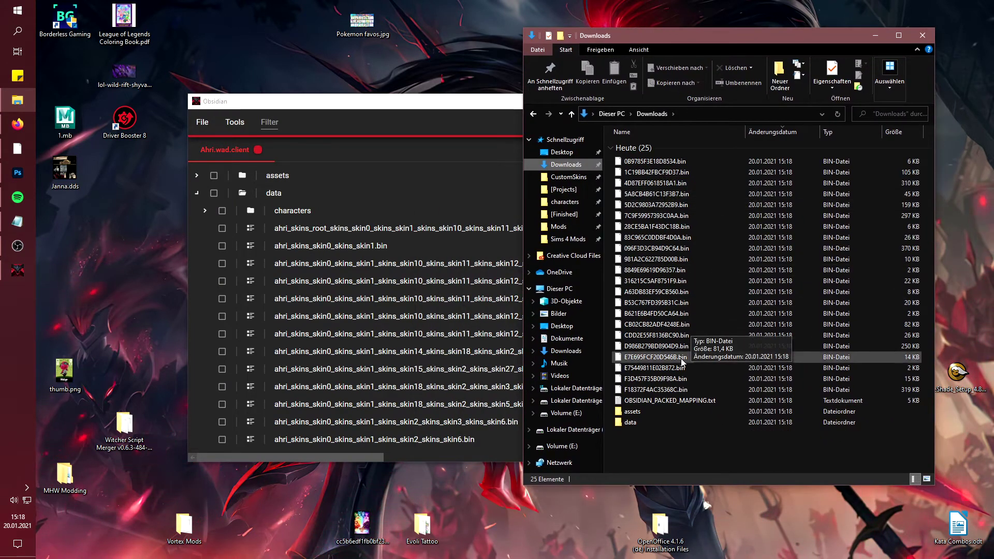
double_click(669, 400)
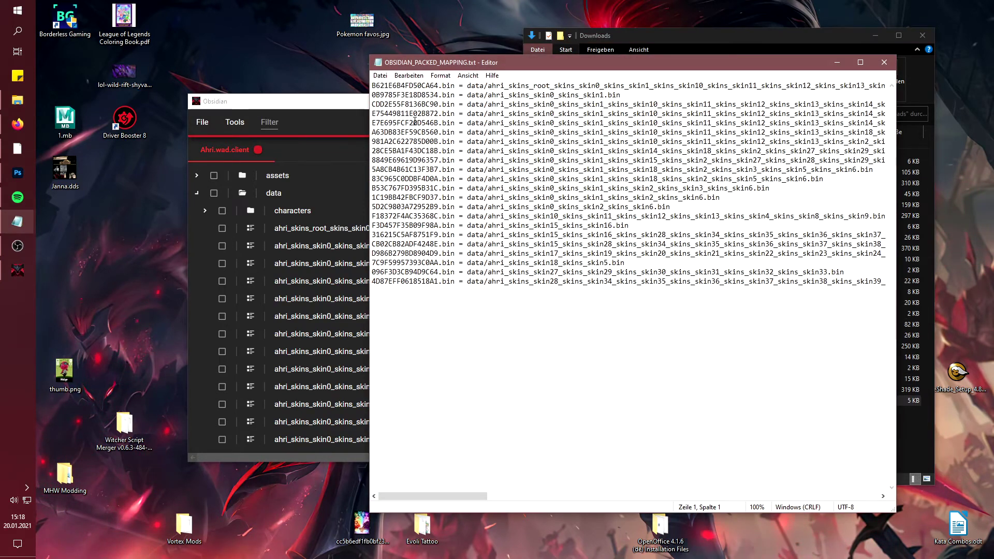
Read the hashed-bin to ahri_skins path mapping, close Notepad, and select all 25 extracted files.
left_click_drag(503, 70, 621, 207)
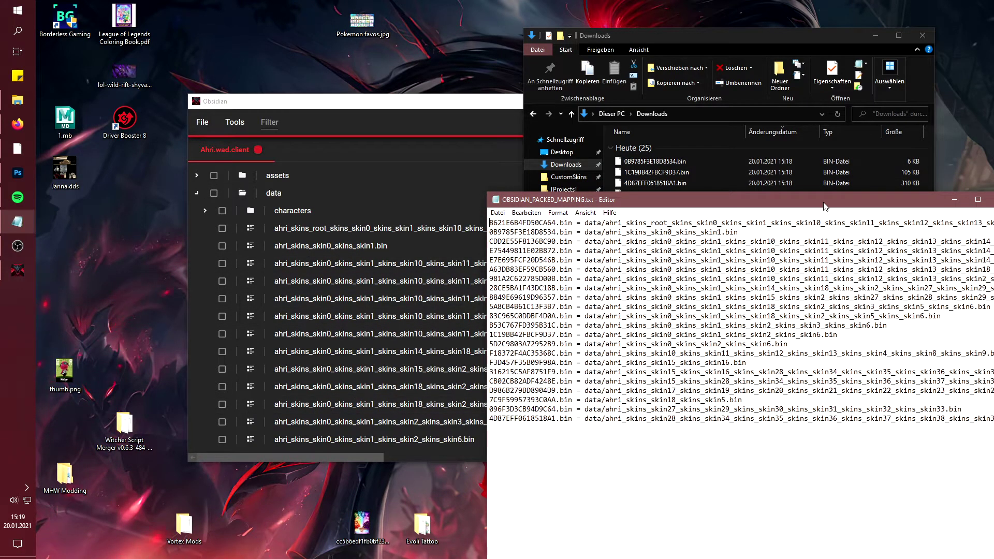
left_click_drag(825, 206, 685, 202)
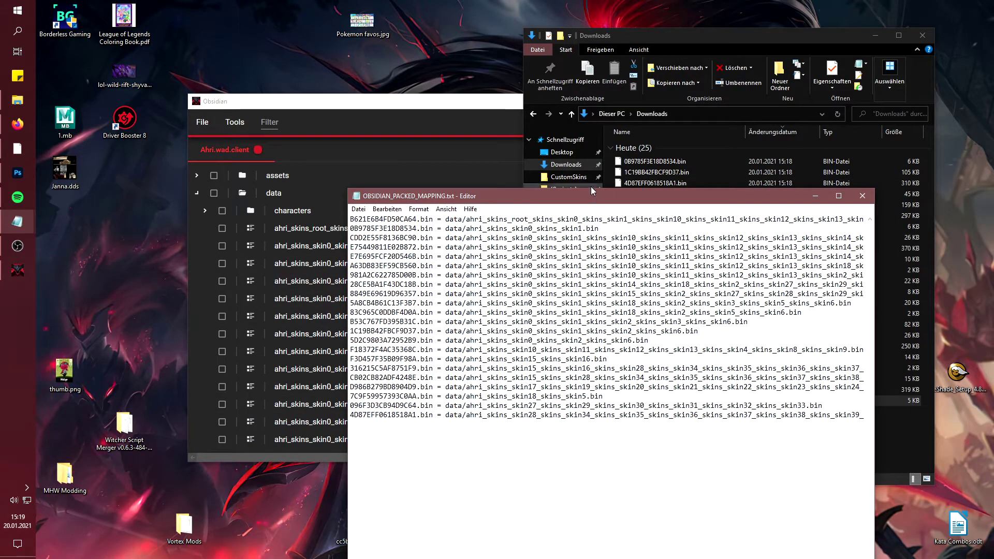
left_click_drag(593, 196, 328, 114)
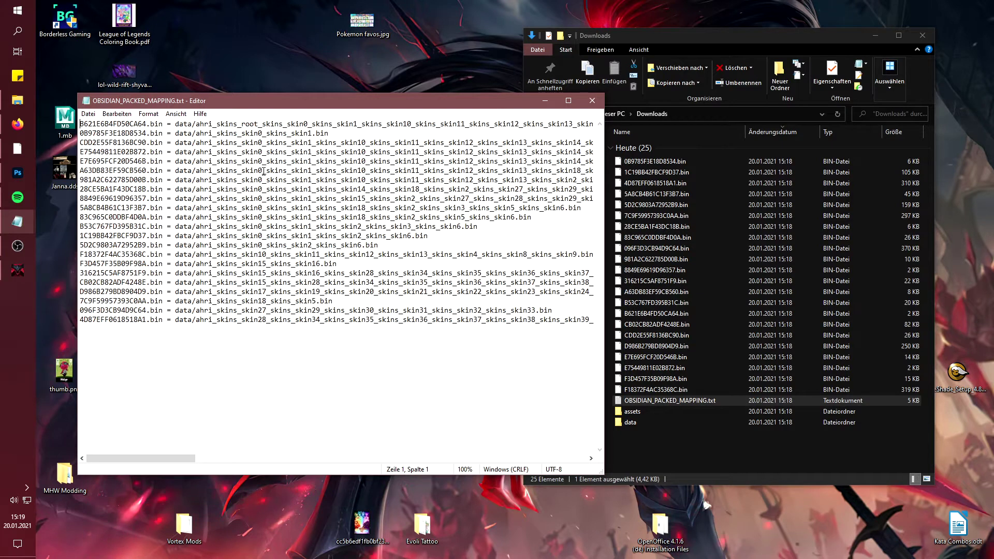
left_click_drag(261, 133, 260, 150)
left_click(262, 133)
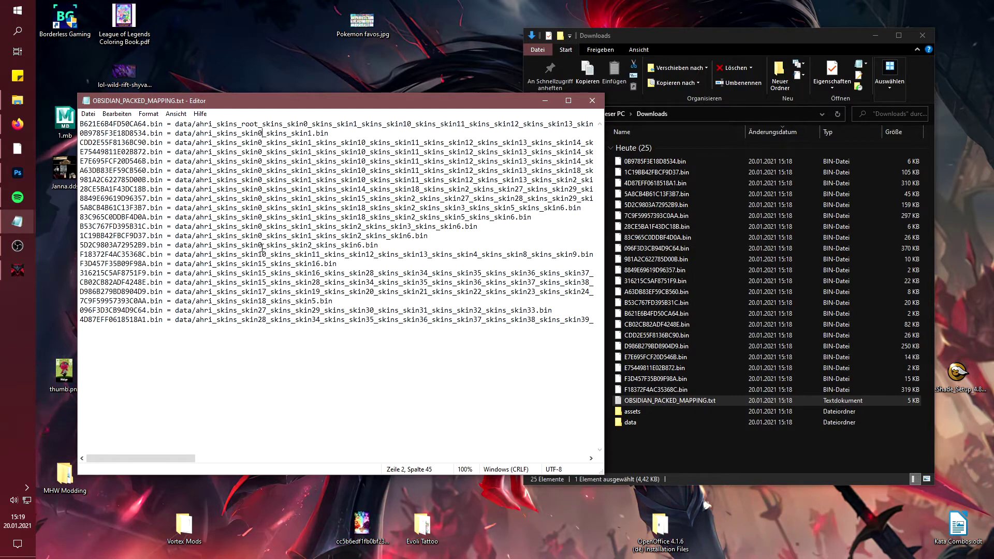
left_click(592, 100)
left_click_drag(661, 451, 679, 147)
Delete the extracted files and go to CustomSkins\[Finished]\1 Lunar revel Ahri\Ahri.wad.client\DATA.
key("Delete")
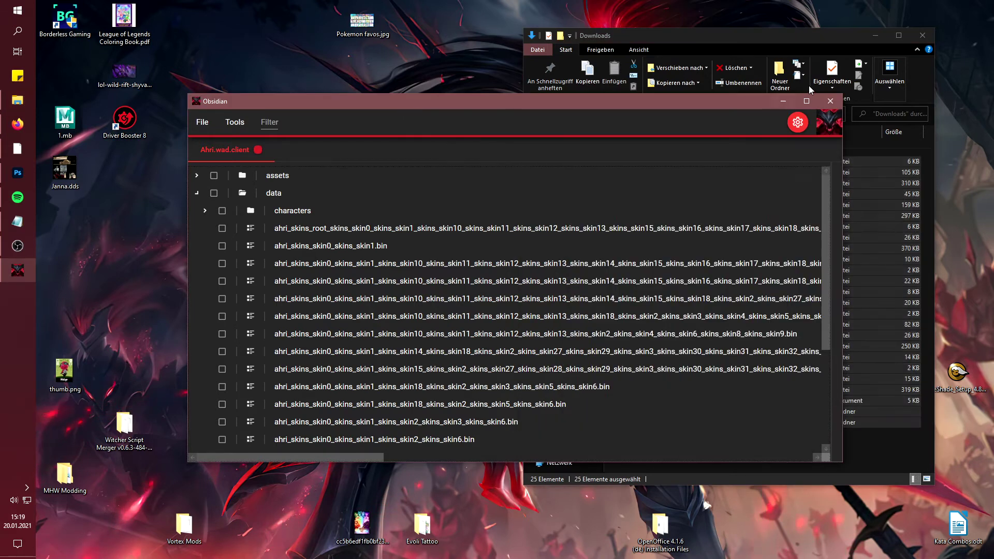
left_click(569, 177)
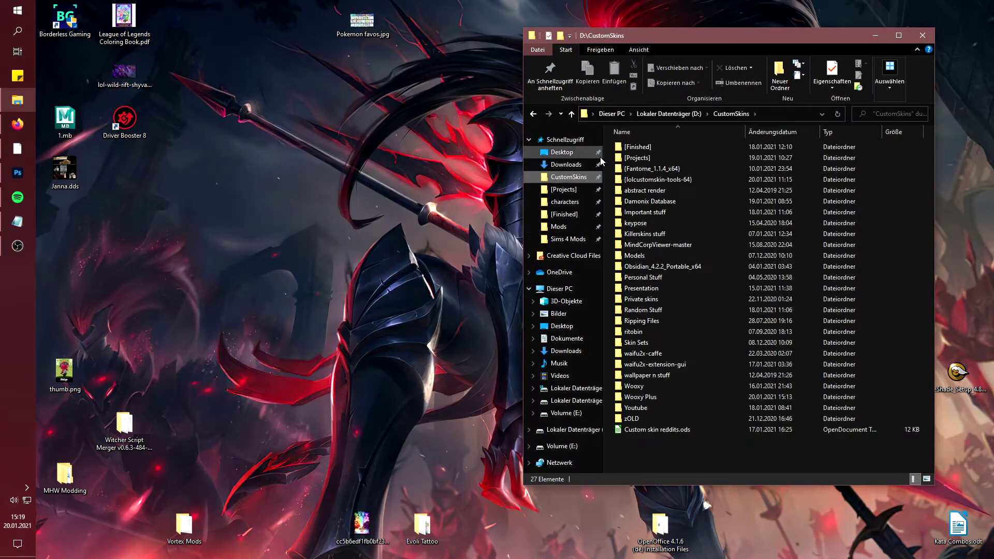
double_click(647, 147)
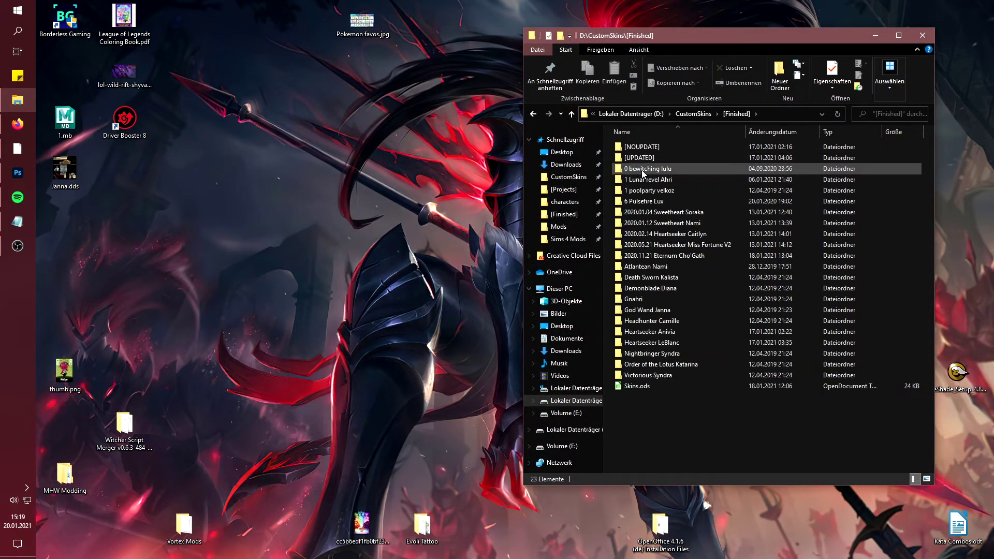
double_click(647, 180)
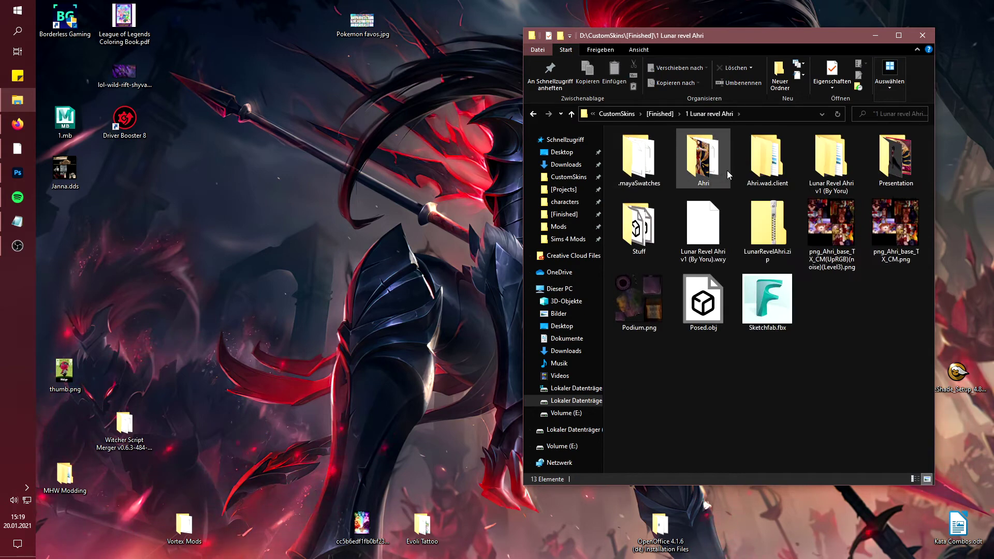
double_click(766, 161)
double_click(766, 158)
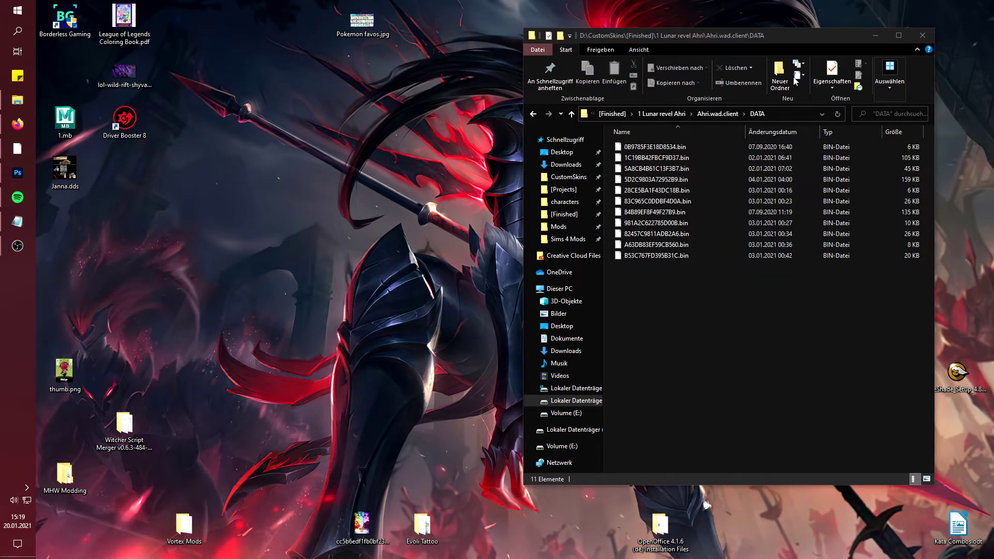
In a second Explorer window, launch Wooxy Plus from CustomSkins\Wooxy Plus.
left_click(562, 325, "ctrl")
left_click_drag(761, 44, 330, 63)
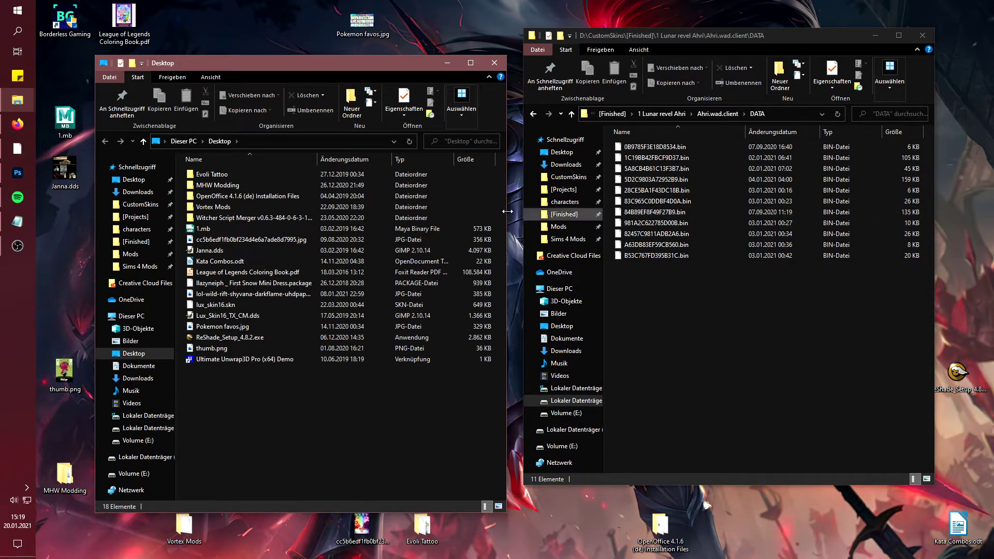
left_click(135, 205)
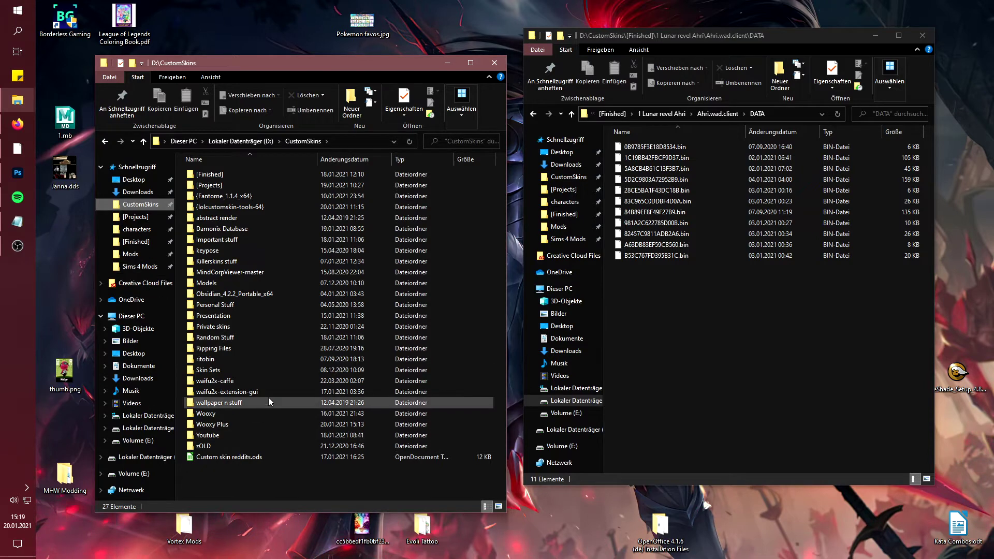
double_click(215, 426)
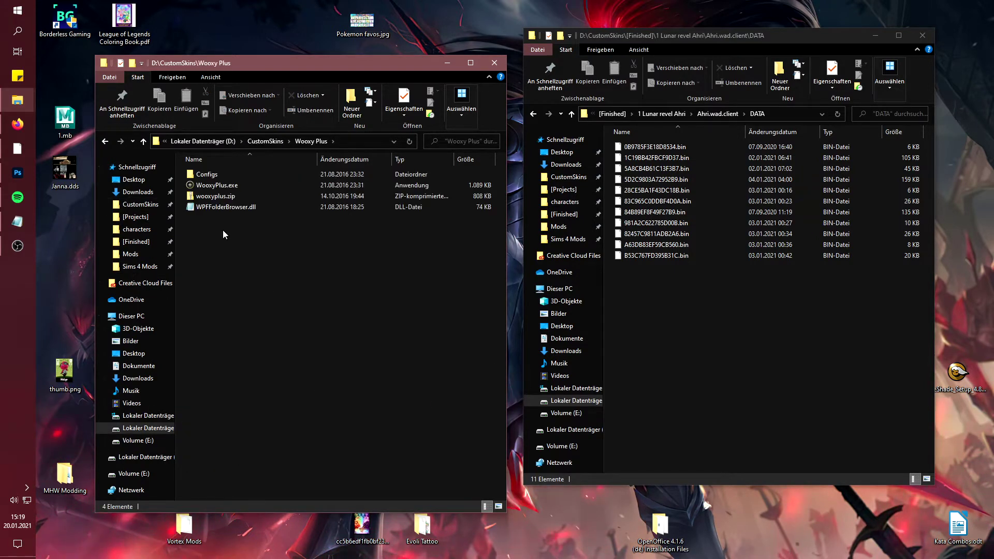
double_click(212, 186)
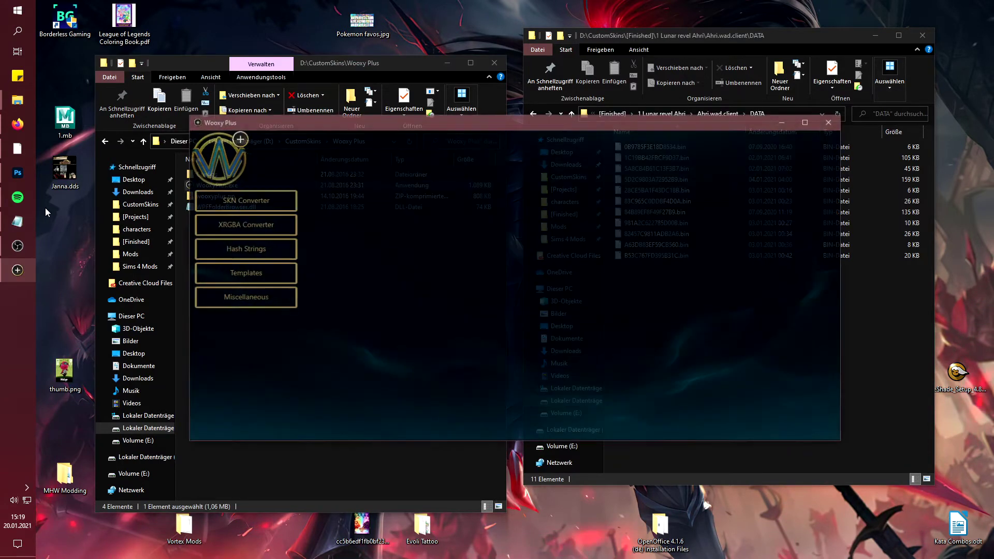
Open the Irelia_Skin15 texture in Photoshop and view the foreground colour #e23737 (226, 55, 55).
left_click(17, 173)
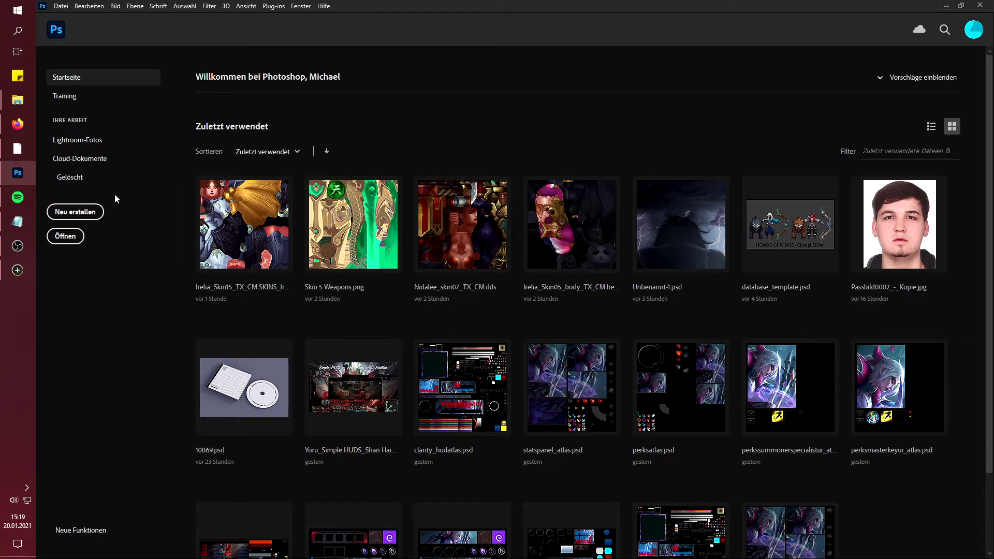
left_click(264, 221)
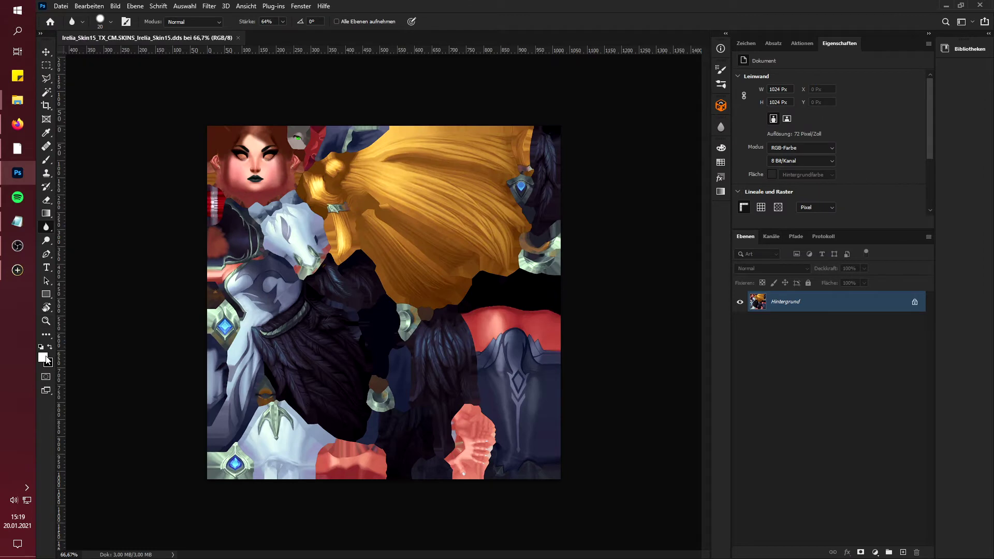
left_click(45, 358)
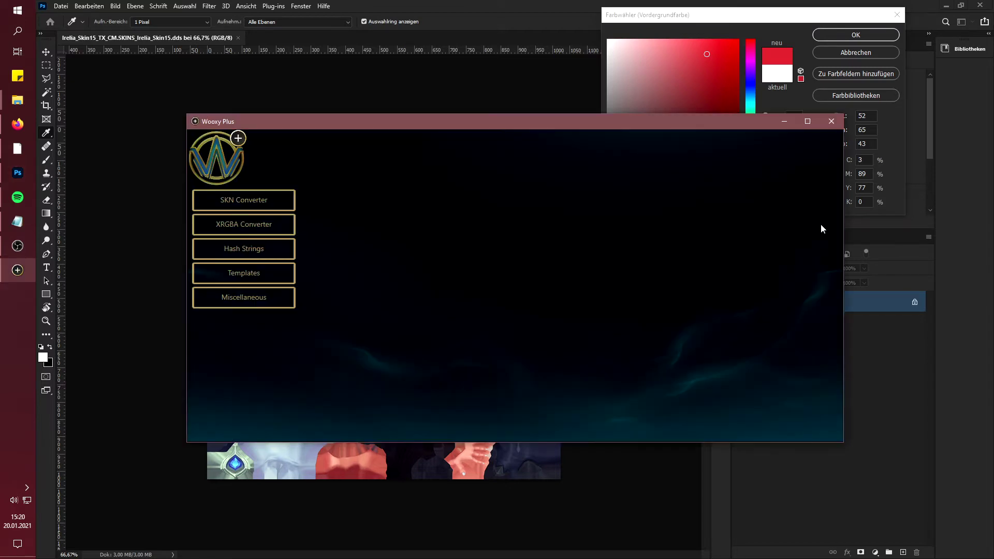
left_click_drag(481, 121, 494, 218)
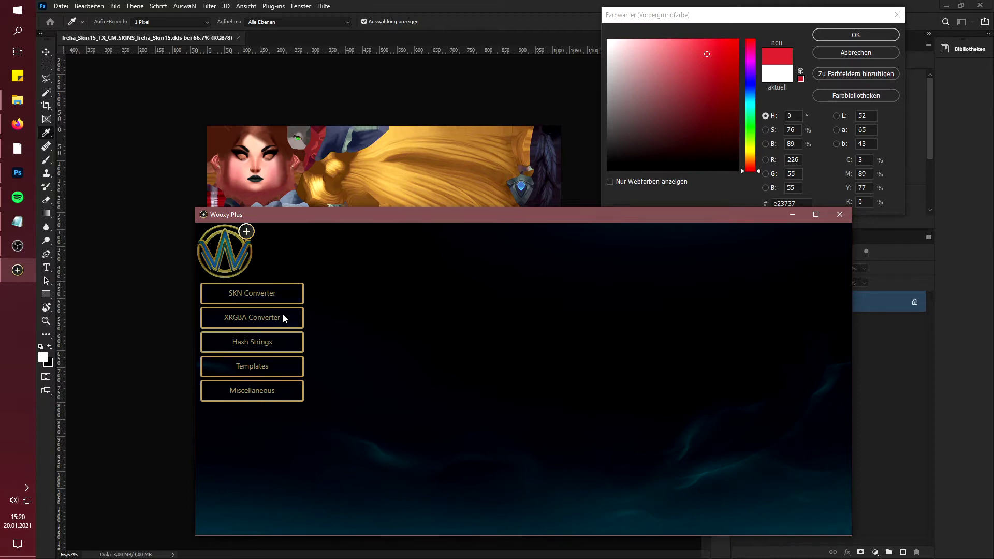
Convert RGBA 226, 55, 55, 0 to floats 0.886274, 0.215686, 0.215686 in the XRGBA Converter.
left_click(241, 319)
left_click_drag(609, 213, 659, 228)
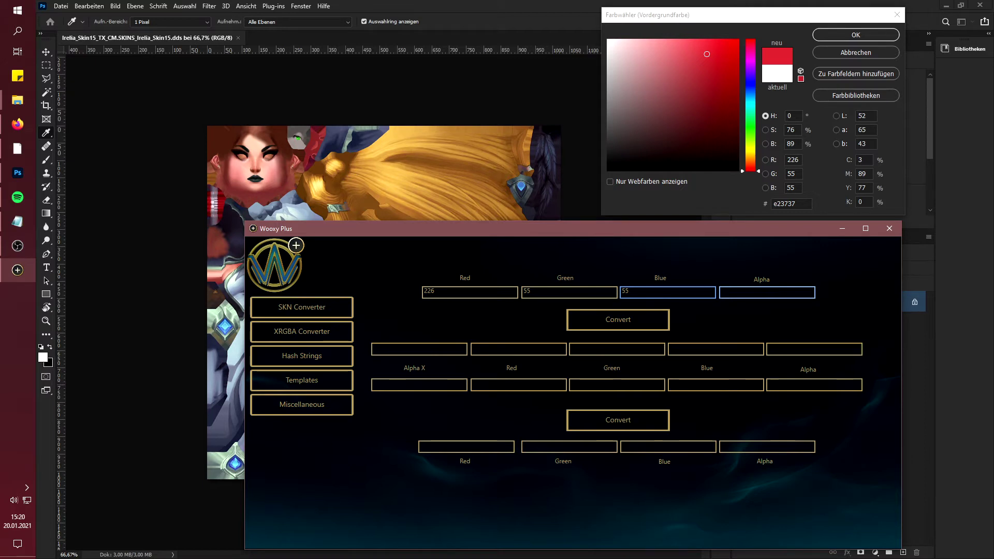
left_click(610, 319)
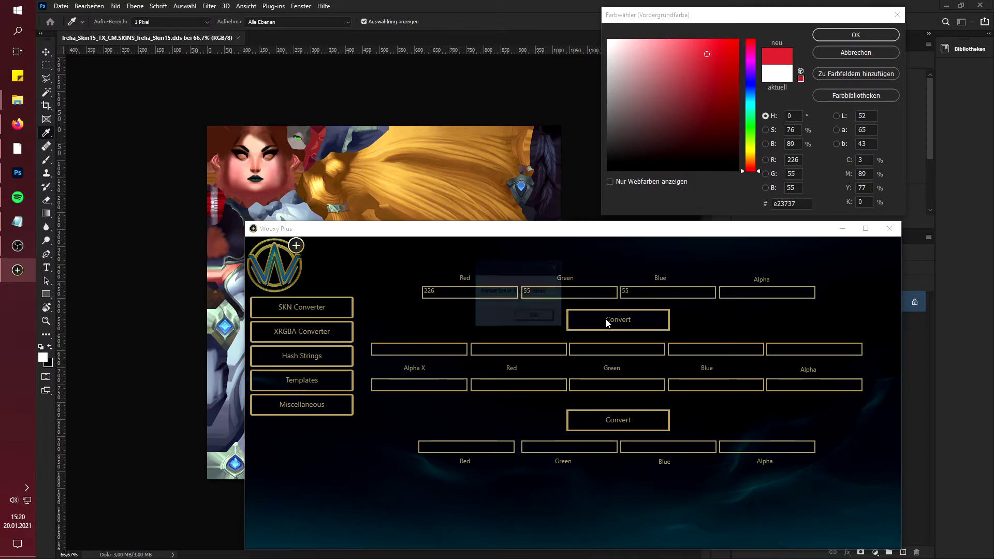
key("Return")
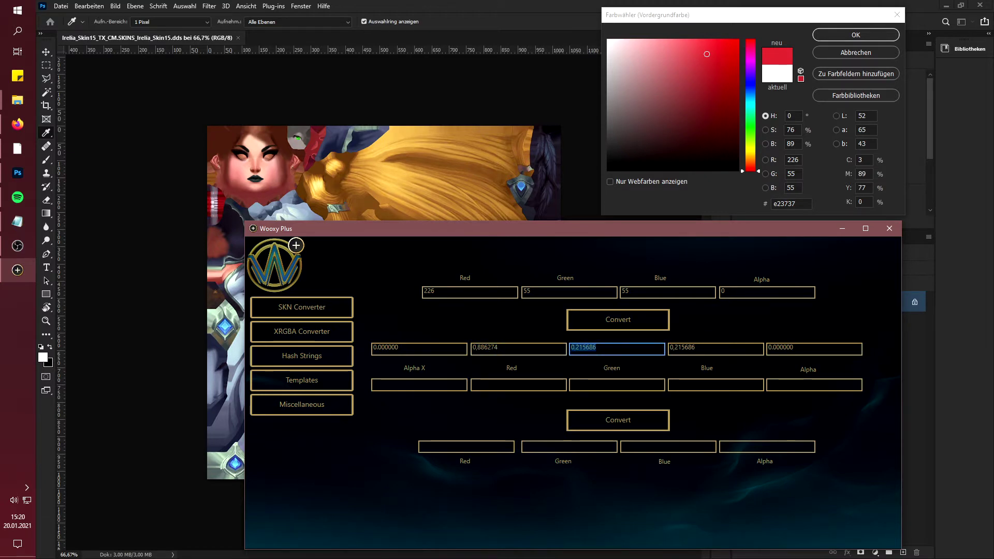
left_click(17, 221)
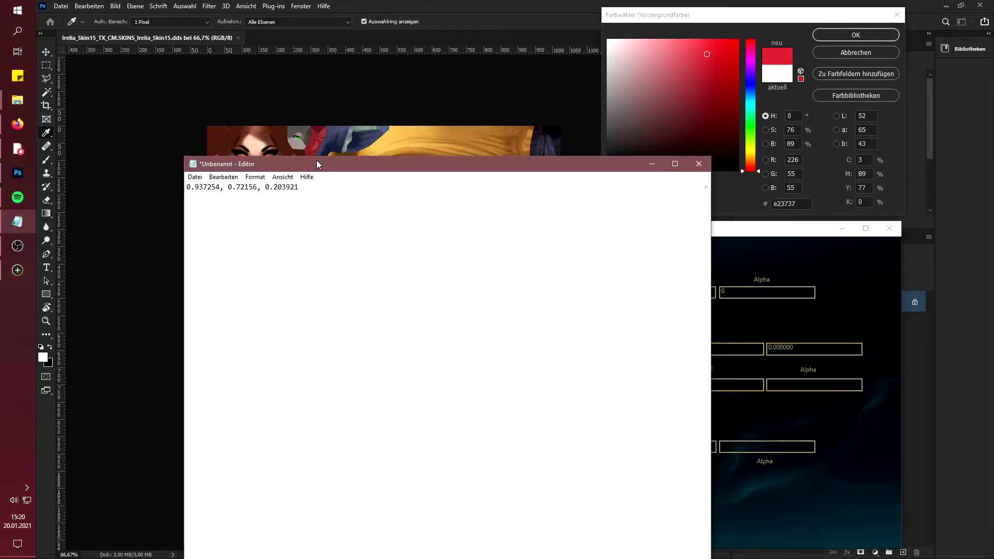
Move the note with 0.937254, 0.72156, 0.203921 to the lower right, beside the converter output.
left_click_drag(316, 160, 574, 389)
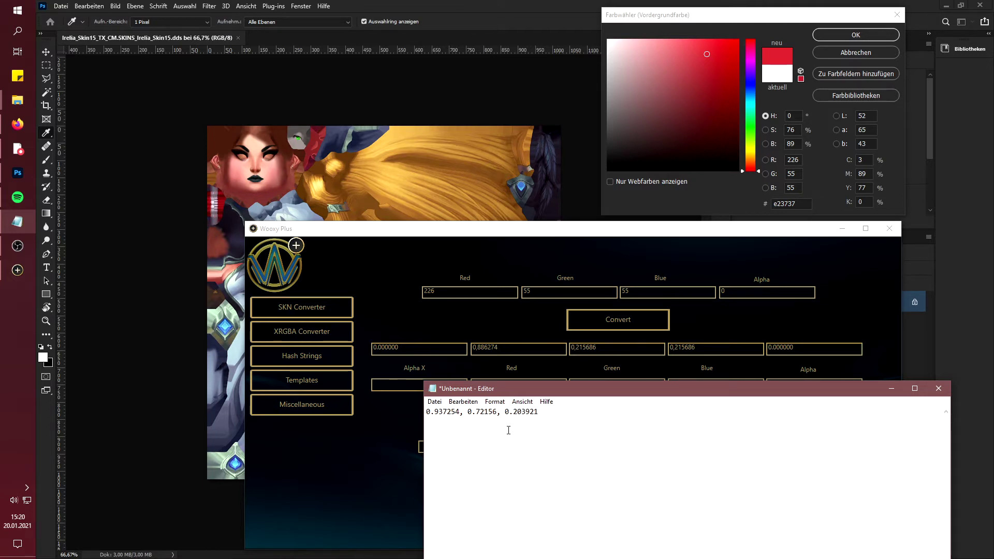
key("alt+Tab")
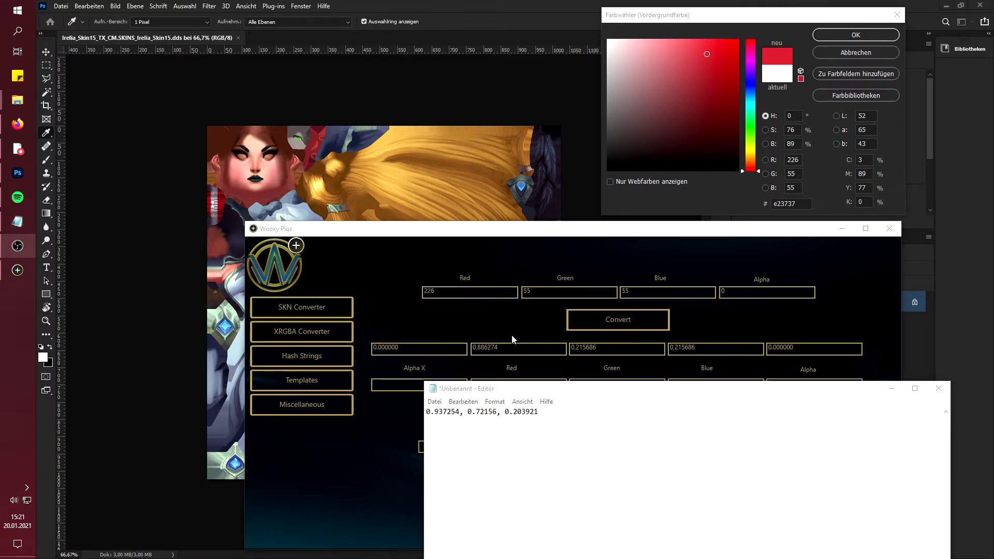
Launch Calculator from Windows search and place it on the right side.
left_click(2, 37)
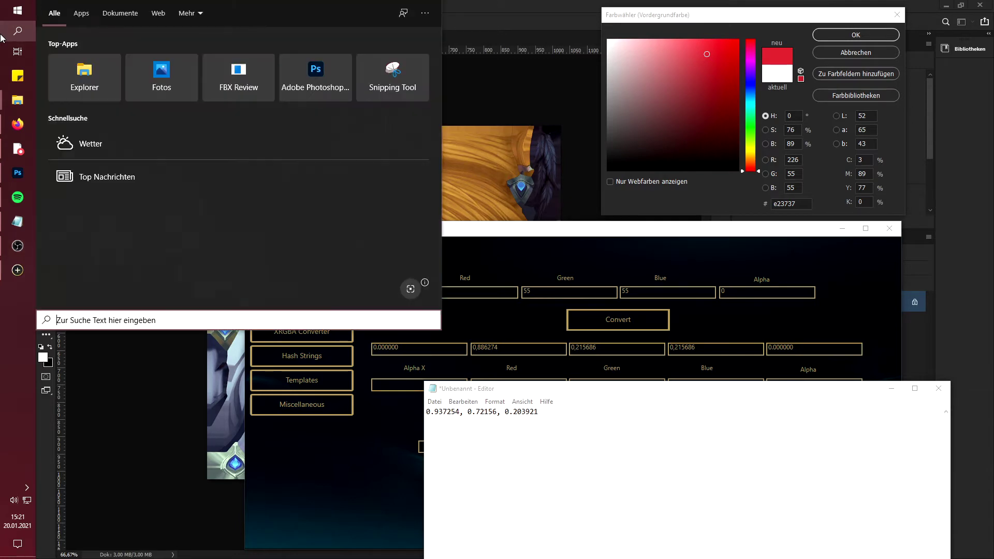
type("rec")
left_click(100, 58)
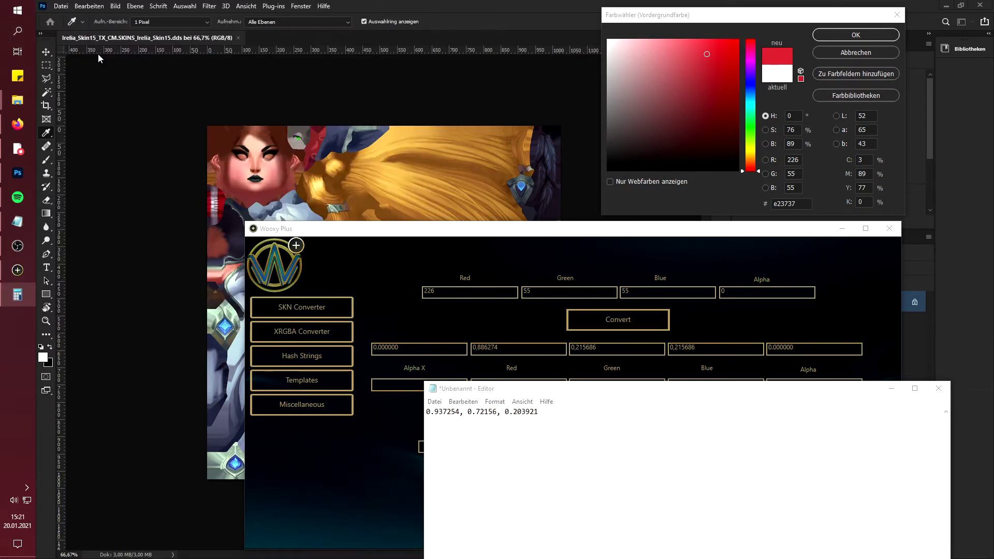
left_click_drag(616, 321, 759, 211)
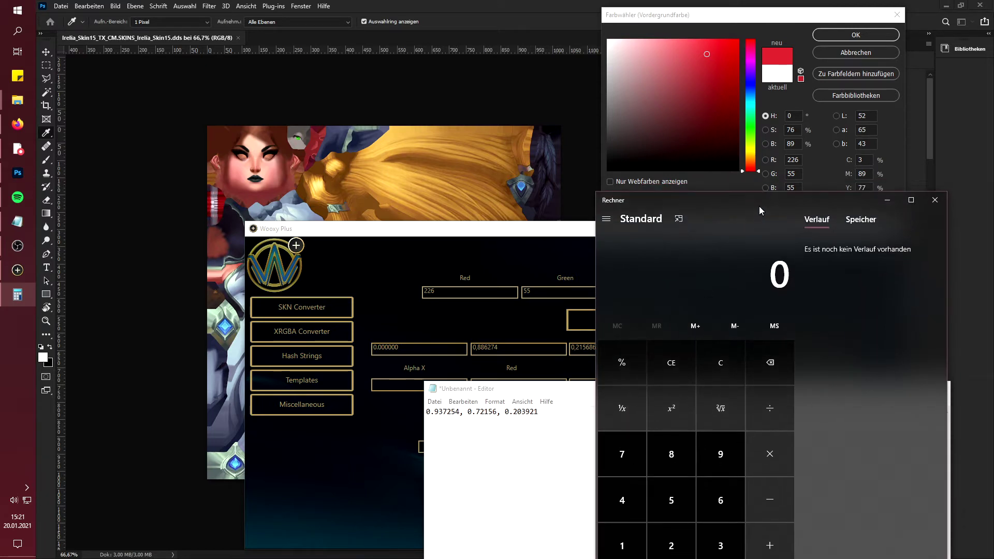
double_click(670, 541)
left_click(731, 498)
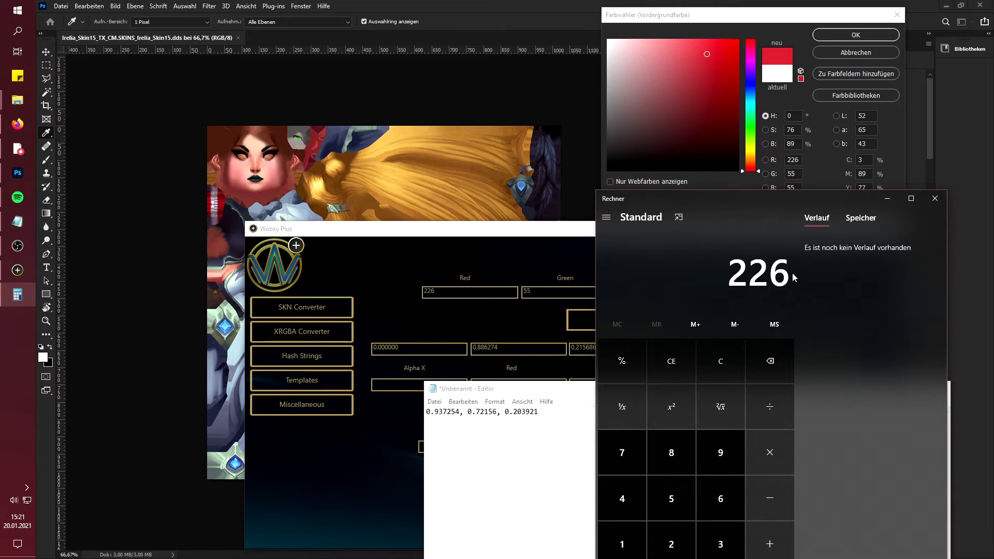
left_click(772, 401)
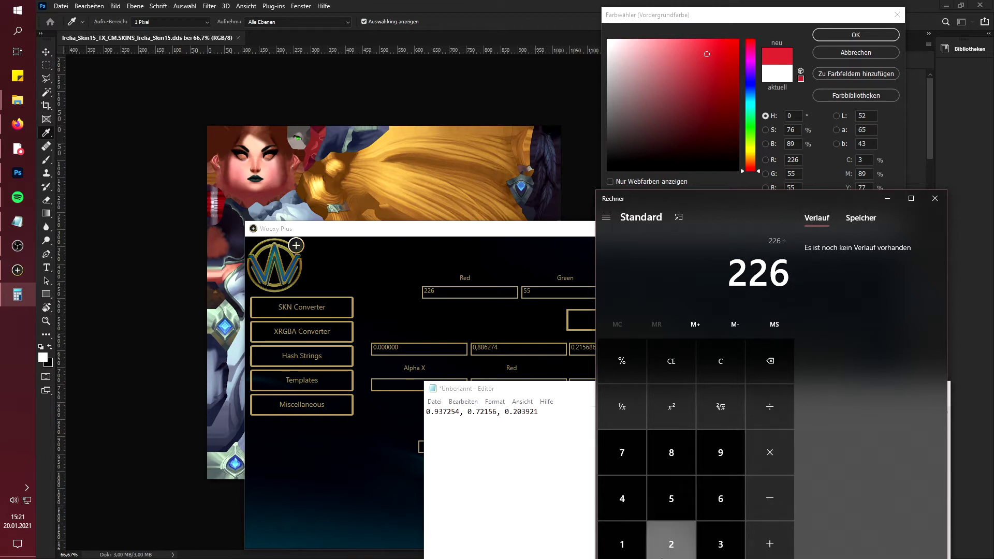
left_click(671, 542)
double_click(671, 503)
key("Return")
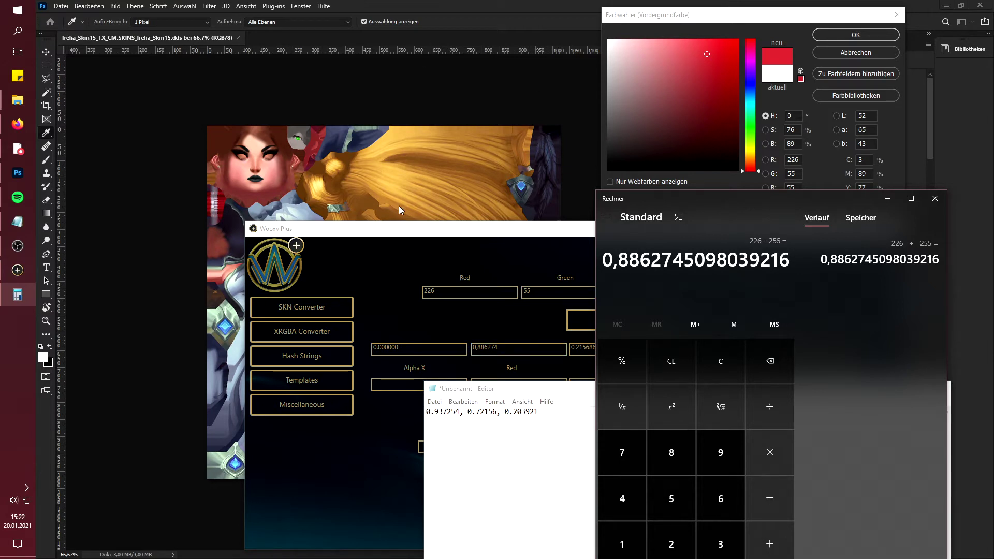
left_click(403, 231)
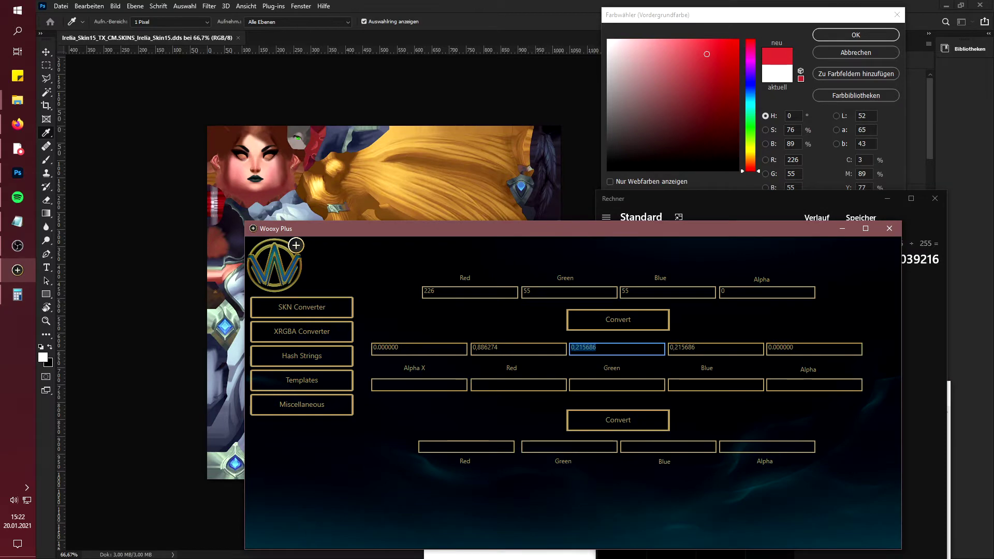
Close Wooxy Plus and Calculator, cancel the Color Picker, and minimise Photoshop.
left_click(890, 228)
left_click(935, 198)
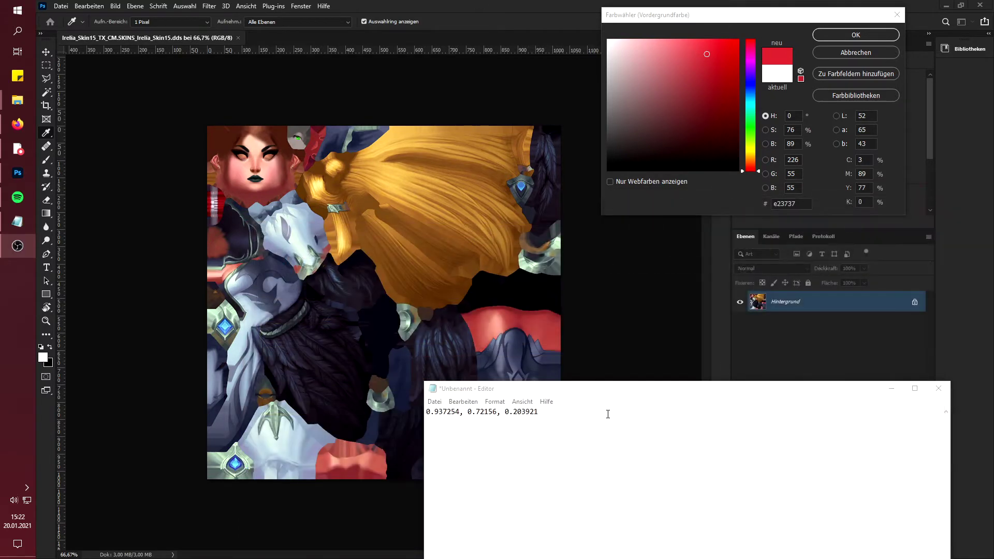
left_click(856, 52)
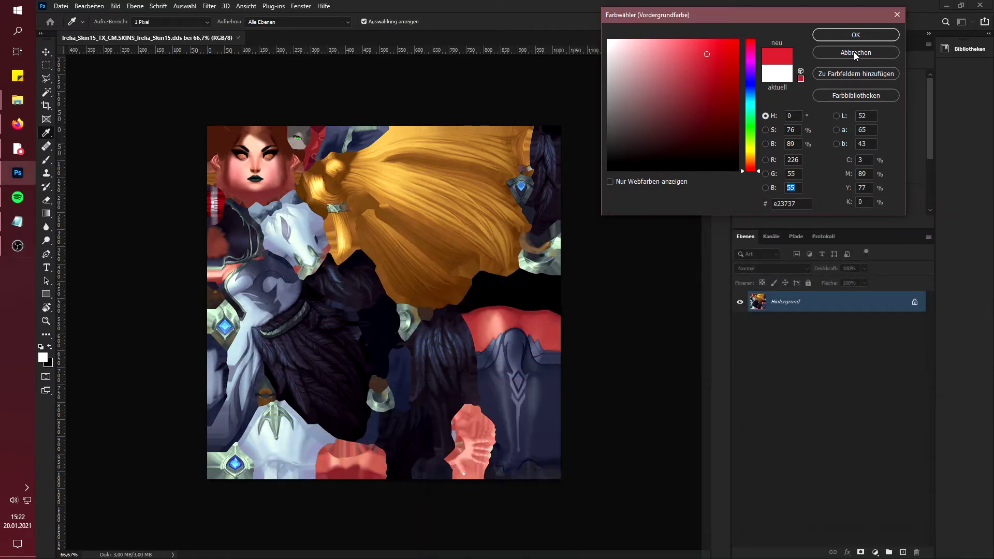
left_click(946, 6)
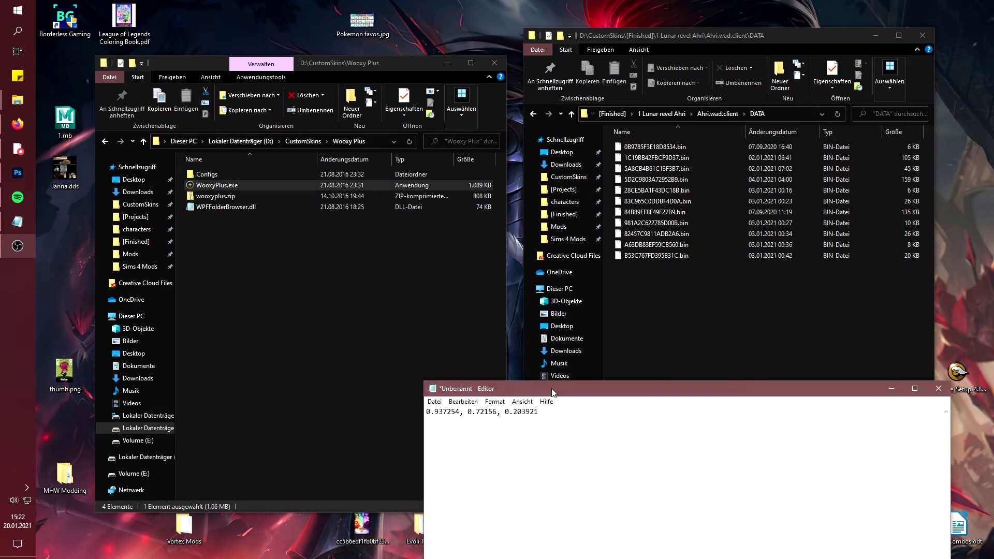
Go up to D:\CustomSkins in Explorer and open the ritobin folder.
left_click(281, 315)
left_click(303, 141)
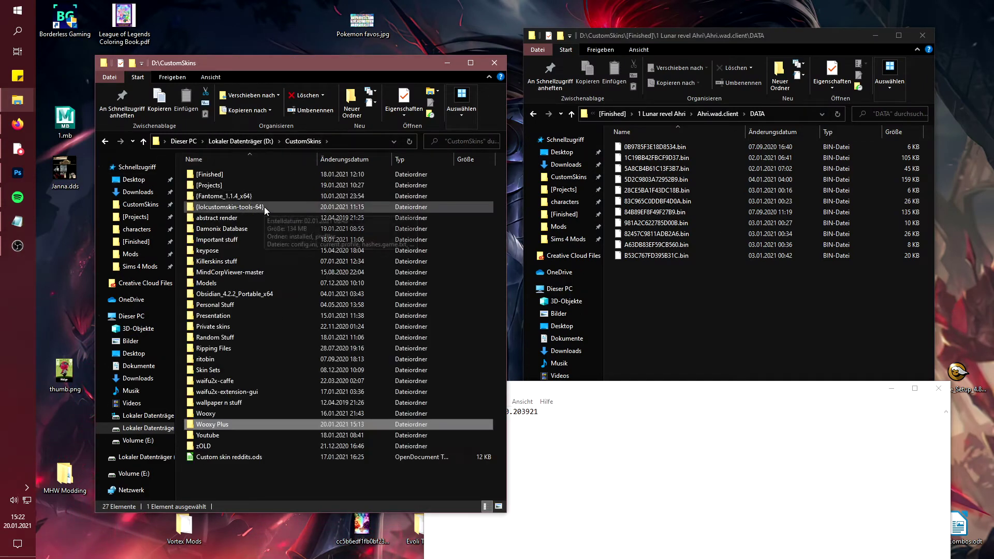
double_click(205, 359)
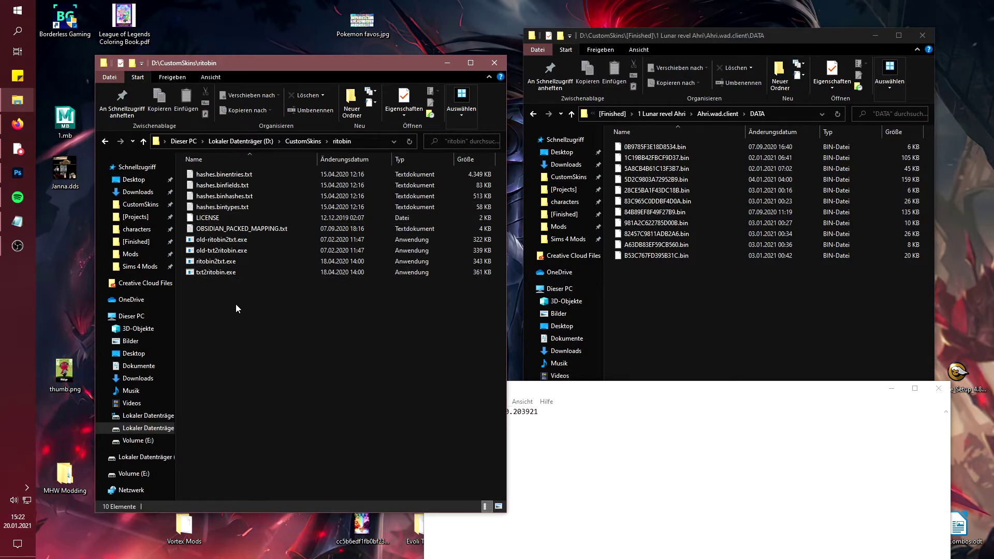
Convert CDD2E55F8136BC90.bin to CDD2E55F8136BC90.py with ritobin2txt.exe and refresh the DATA folder.
left_click(228, 262)
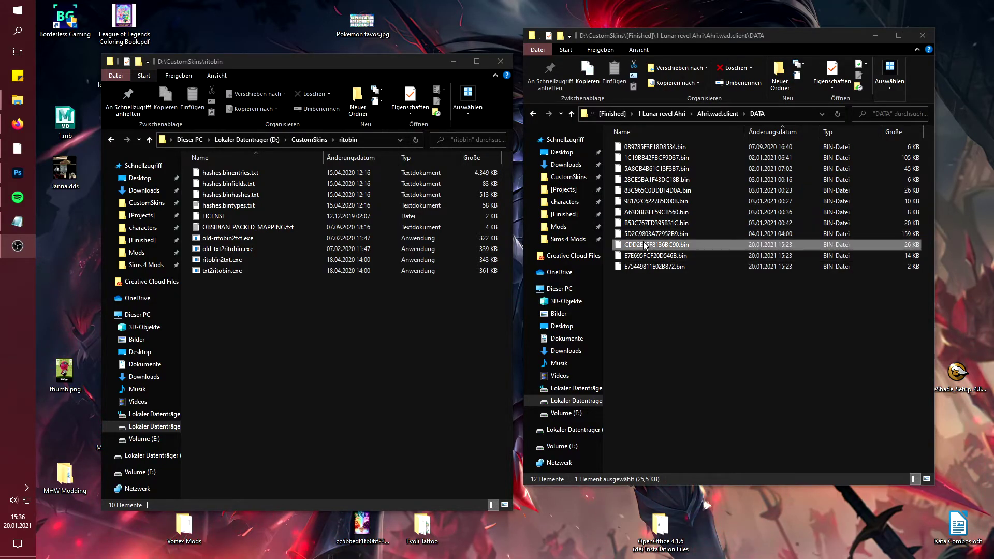
left_click_drag(645, 246, 224, 262)
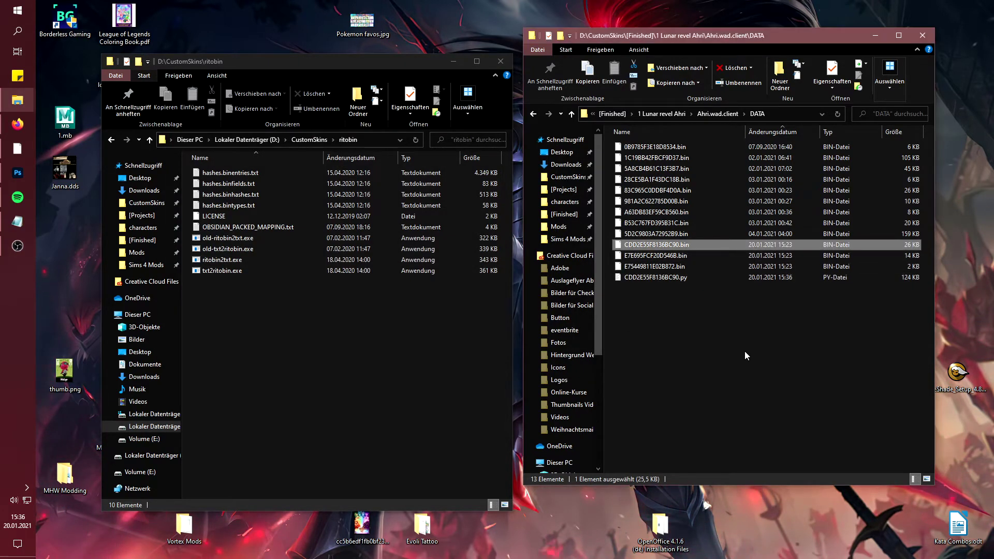
key("Delete")
Open CDD2E55F8136BC90.py via 'Mit Code öffnen' and scroll through its VfxEmitterDefinitionData entries.
right_click(644, 266)
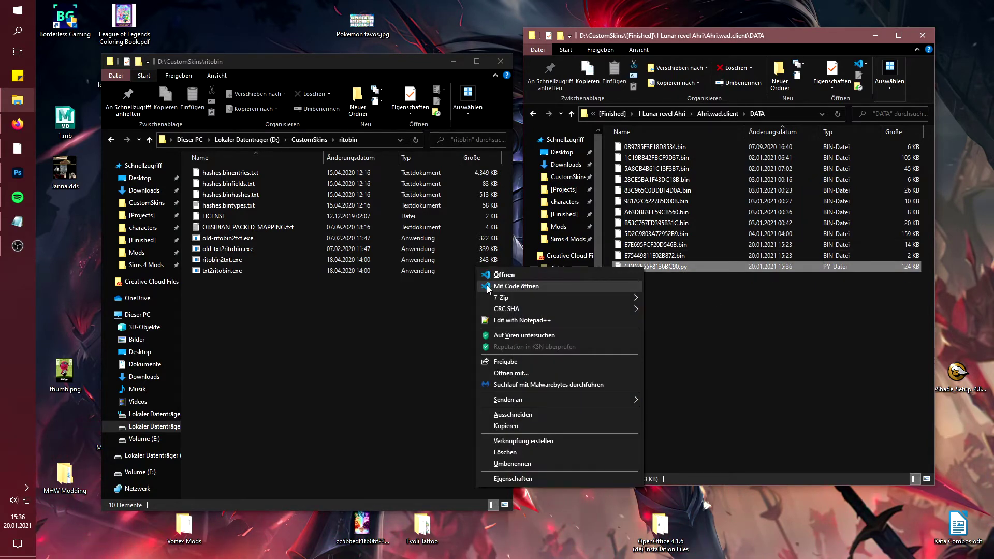
double_click(666, 266)
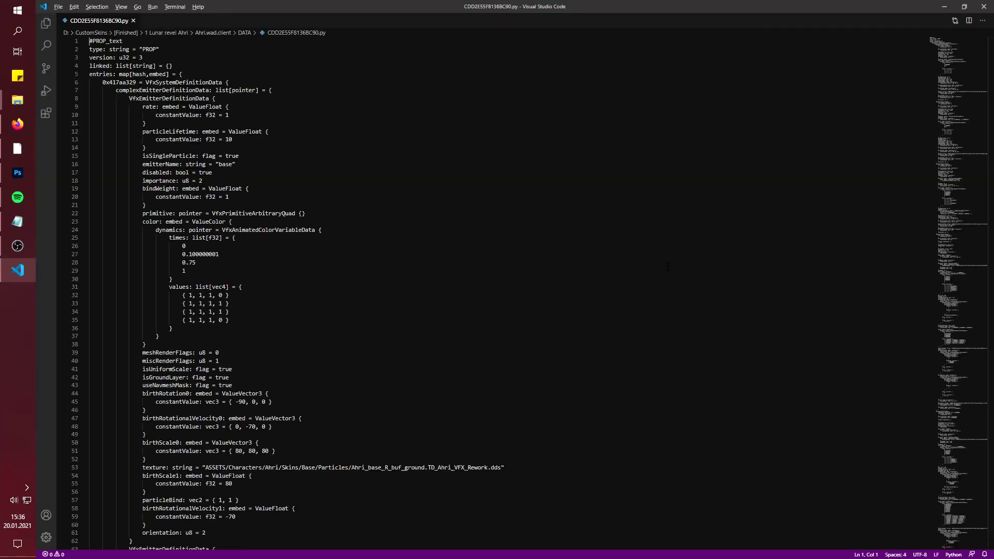
scroll(664, 243, "down", 20)
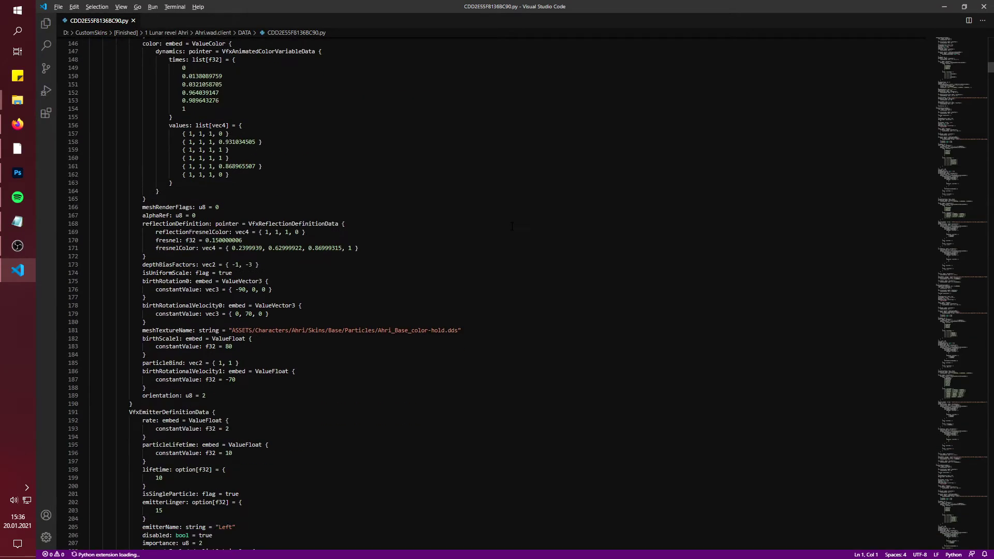